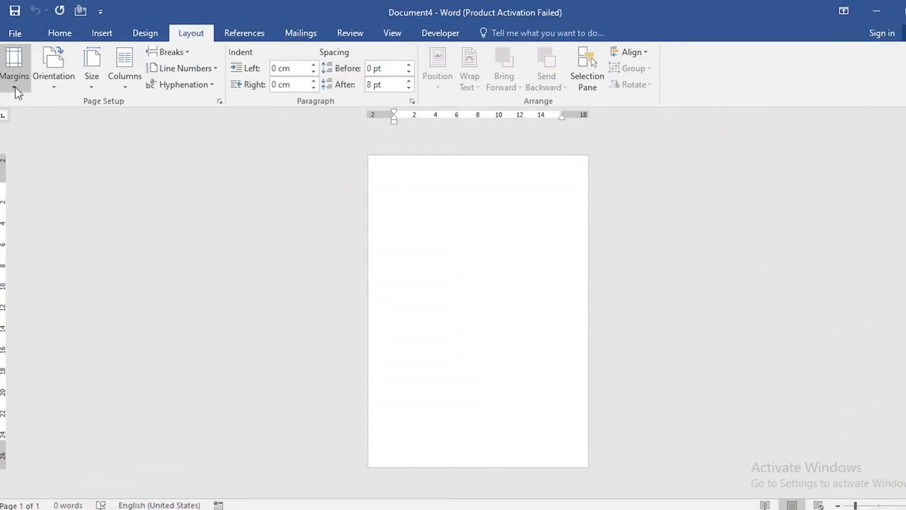
# Apply Narrow margins and set the page colour to Black
pyautogui.click(15, 87)
pyautogui.click(41, 216)
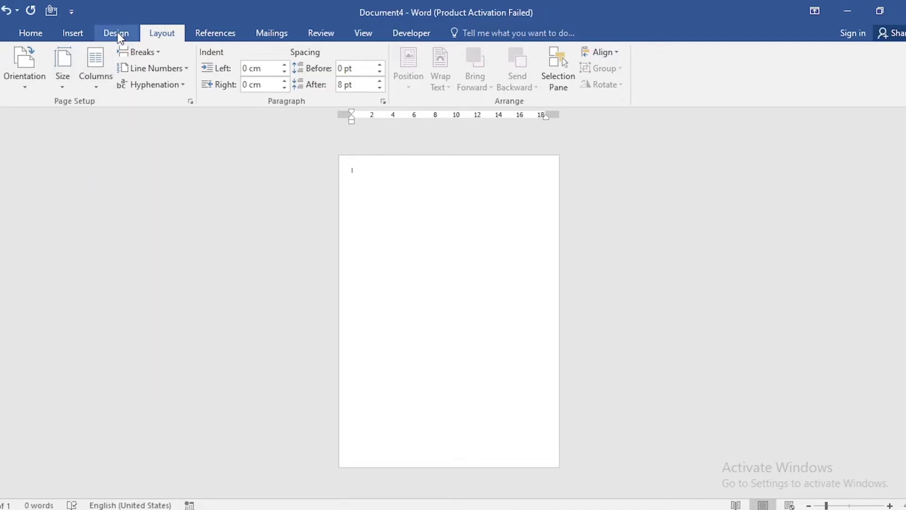
pyautogui.click(118, 34)
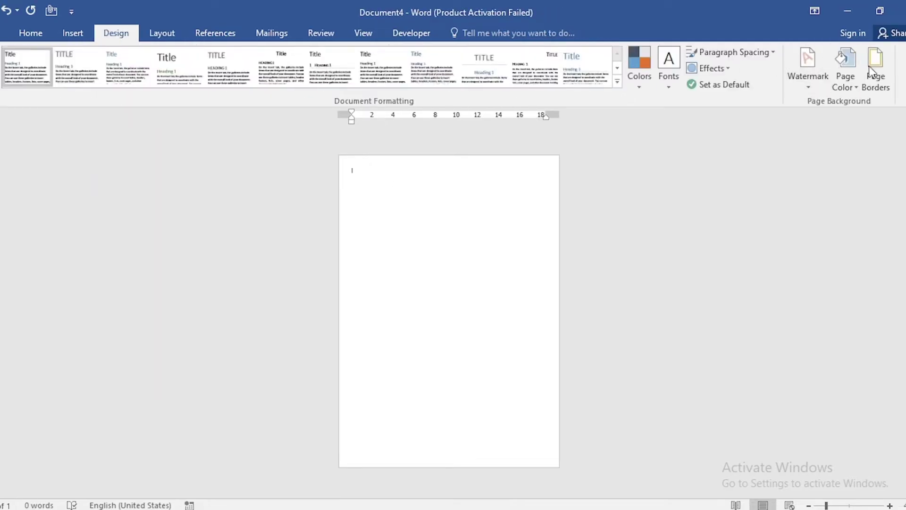
pyautogui.click(848, 75)
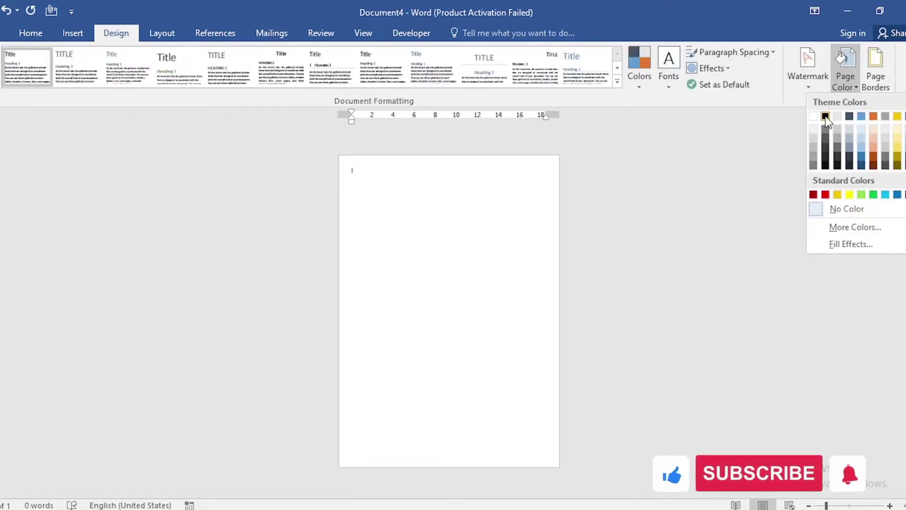
pyautogui.click(825, 117)
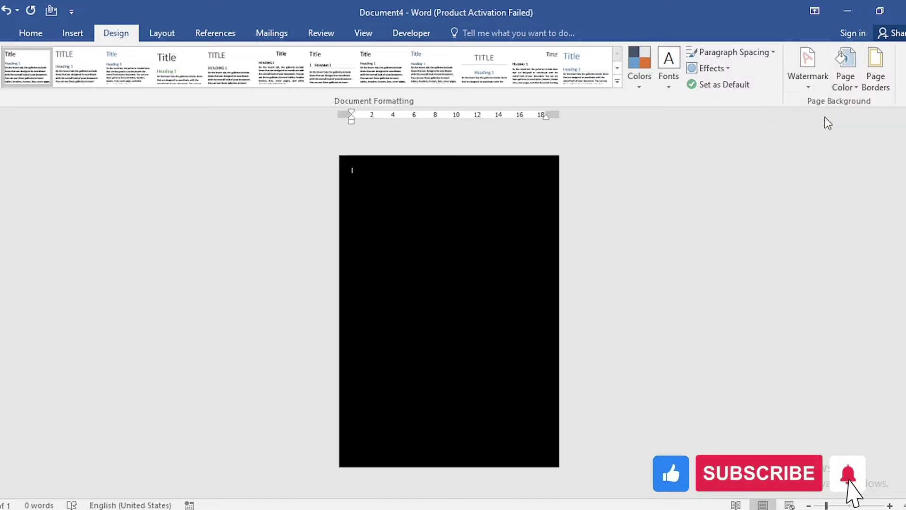
pyautogui.click(68, 32)
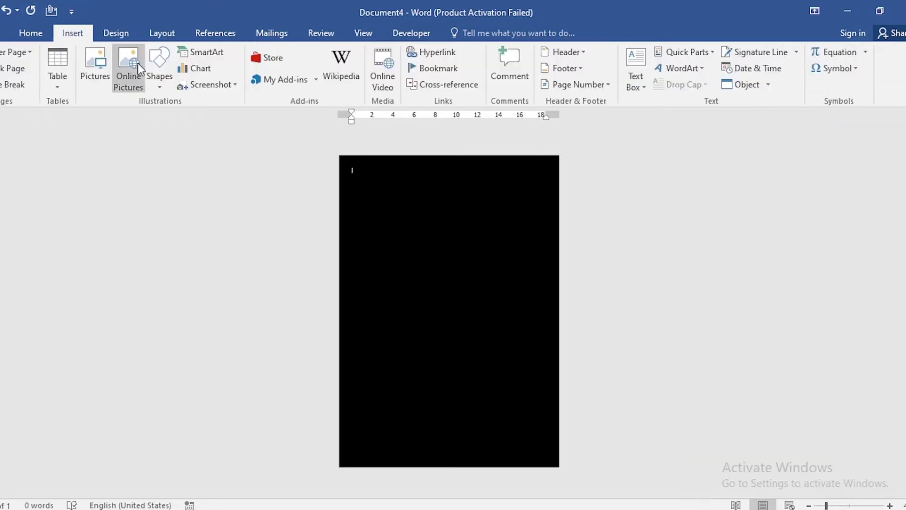
# Insert the images.png ornament picture at the page's top-left
pyautogui.click(92, 78)
pyautogui.click(141, 100)
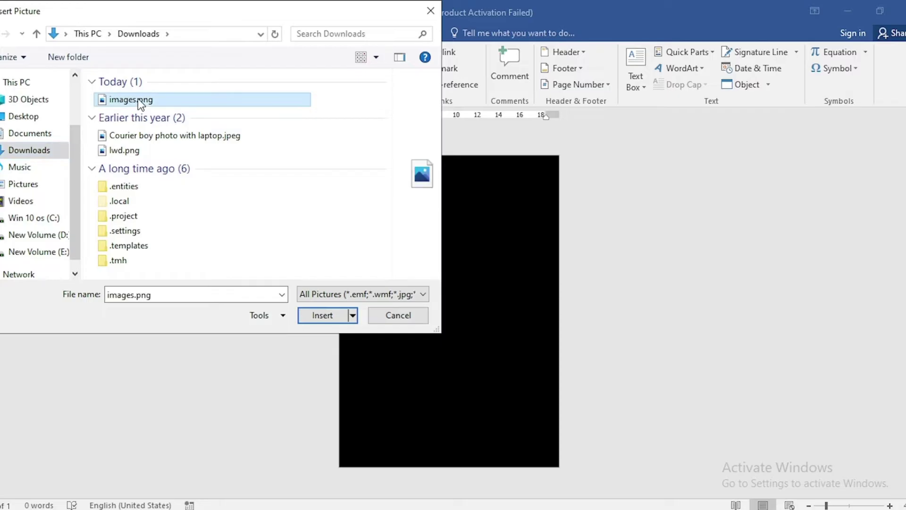
pyautogui.click(318, 313)
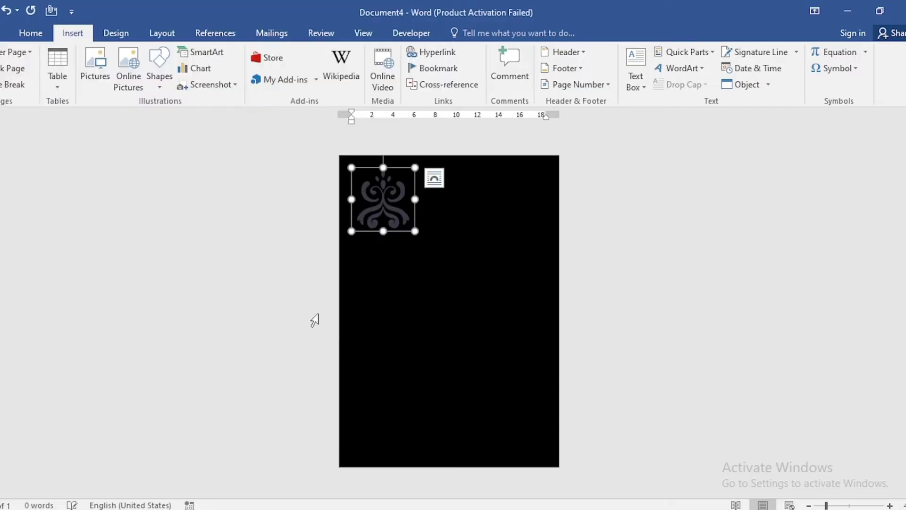
# Raise the ornament's brightness to 100% so it turns white, and shrink it to 4.21 cm
pyautogui.rightClick(392, 206)
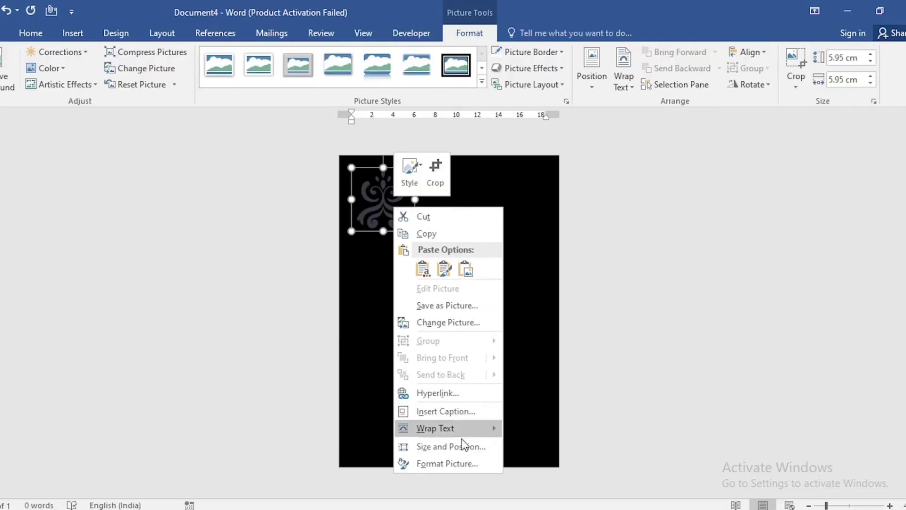
pyautogui.click(460, 461)
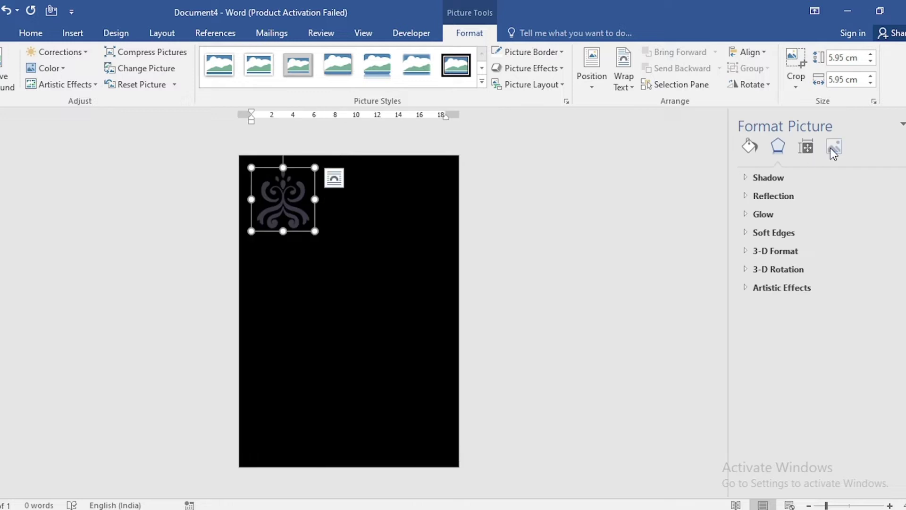
pyautogui.click(834, 148)
pyautogui.moveTo(828, 293); pyautogui.dragTo(860, 294)
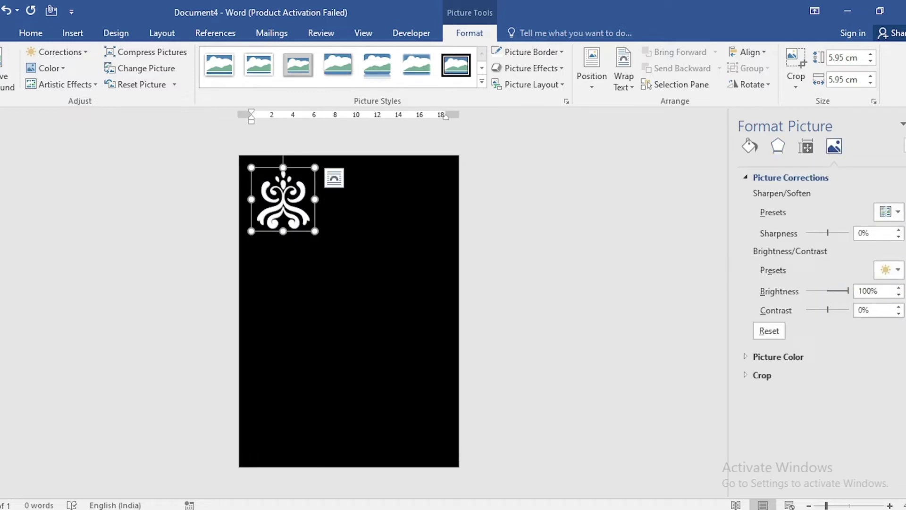
pyautogui.moveTo(414, 231); pyautogui.dragTo(397, 212)
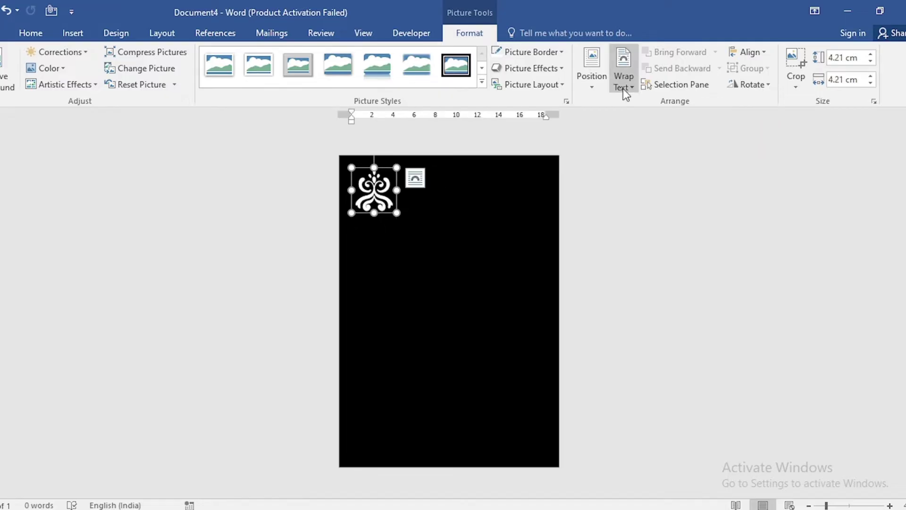
# Float the ornament in front of text and copy it into a row of four
pyautogui.click(623, 88)
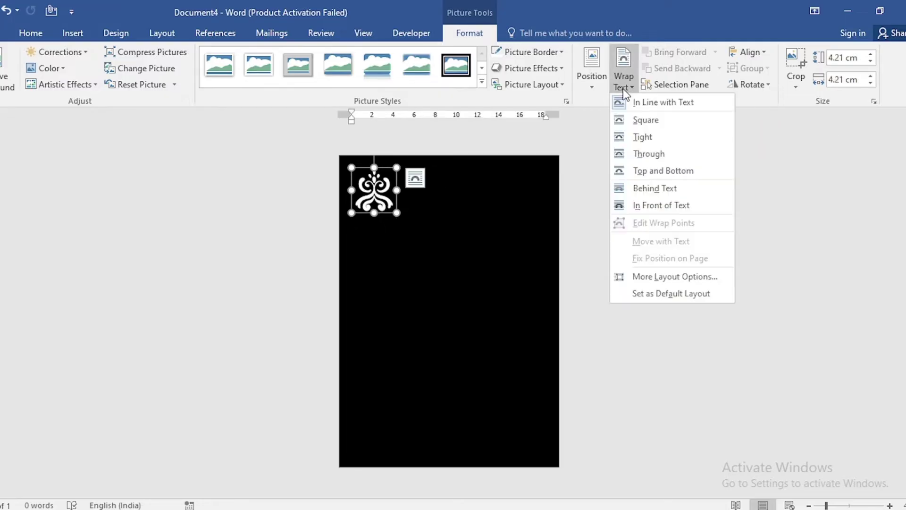
pyautogui.click(636, 206)
pyautogui.moveTo(370, 196); pyautogui.dragTo(530, 202)
pyautogui.keyDown('shift'); pyautogui.click(375, 193); pyautogui.keyUp('shift')
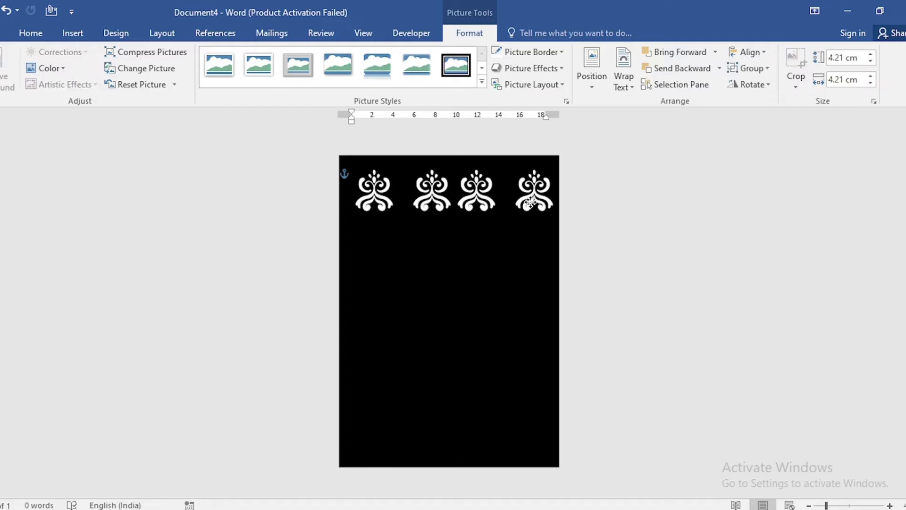
# Distribute the four ornaments horizontally, then copy the row down into four rows
pyautogui.keyDown('ctrl'); pyautogui.click(381, 204); pyautogui.keyUp('ctrl')
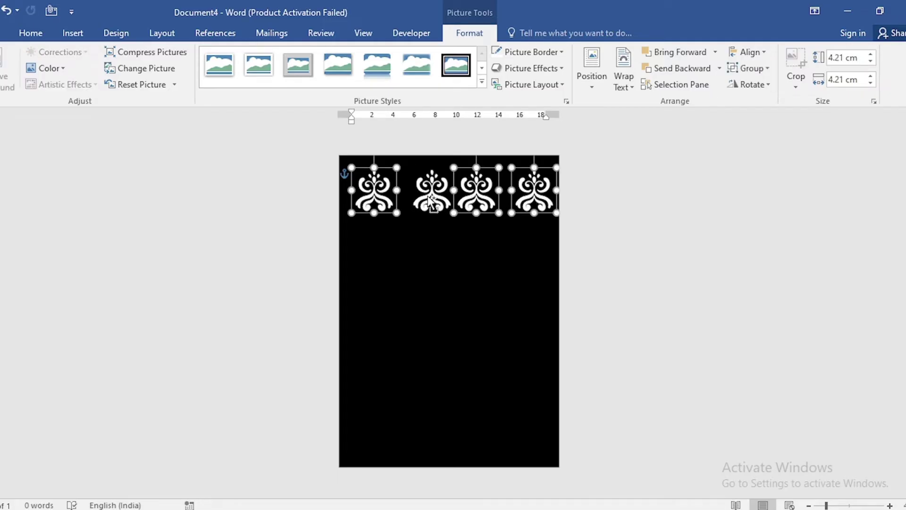
pyautogui.keyDown('ctrl'); pyautogui.click(432, 203); pyautogui.keyUp('ctrl')
pyautogui.click(756, 52)
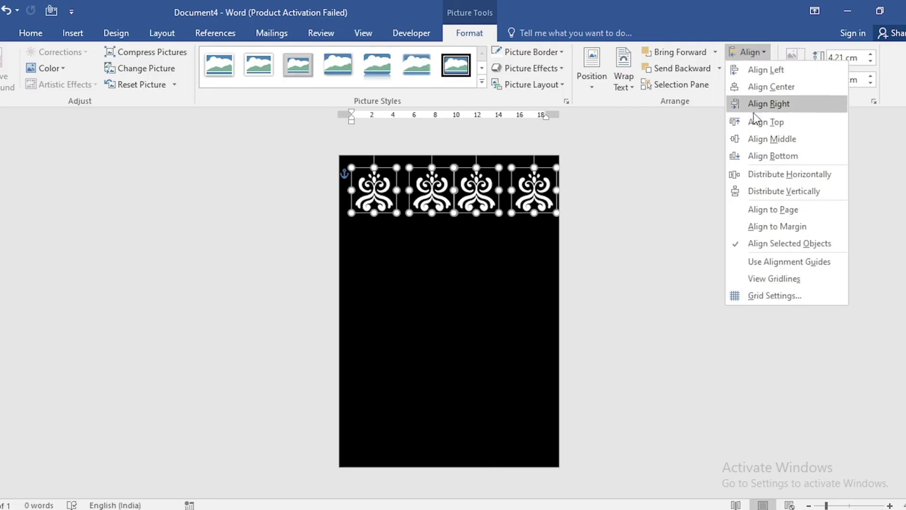
pyautogui.click(765, 173)
pyautogui.moveTo(528, 186); pyautogui.dragTo(528, 429)
pyautogui.click(581, 392)
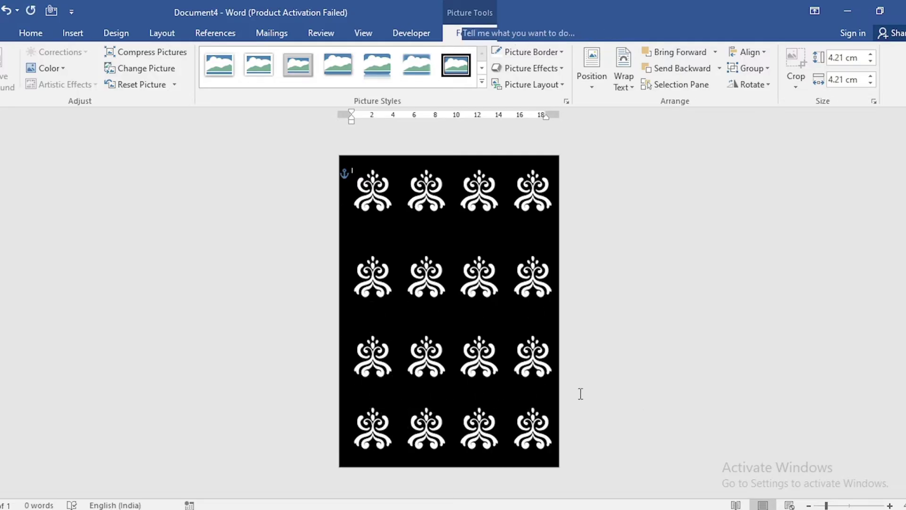
# Draw a page-sized rectangle over the ornament grid with no outline
pyautogui.click(62, 34)
pyautogui.click(166, 79)
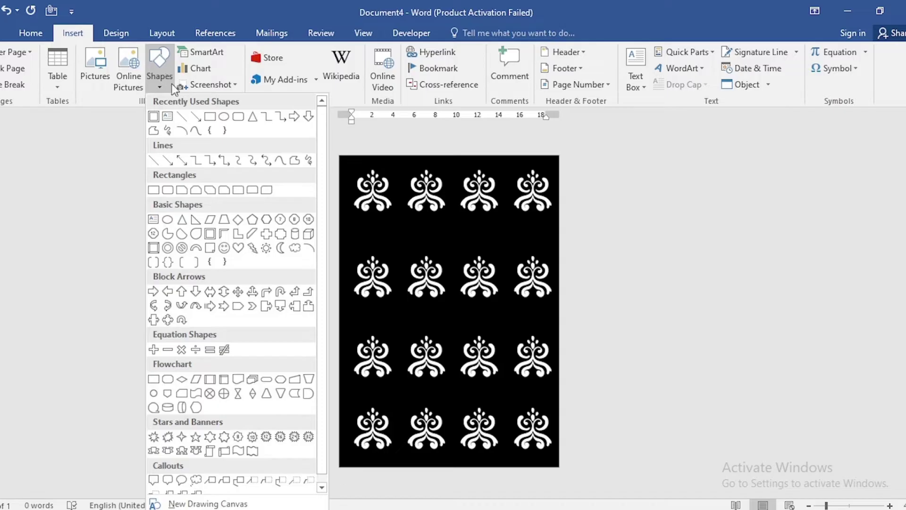
pyautogui.click(211, 118)
pyautogui.moveTo(338, 154)
pyautogui.mouseDown()
pyautogui.moveTo(490, 320)
pyautogui.moveTo(559, 468)
pyautogui.mouseUp()
pyautogui.click(313, 71)
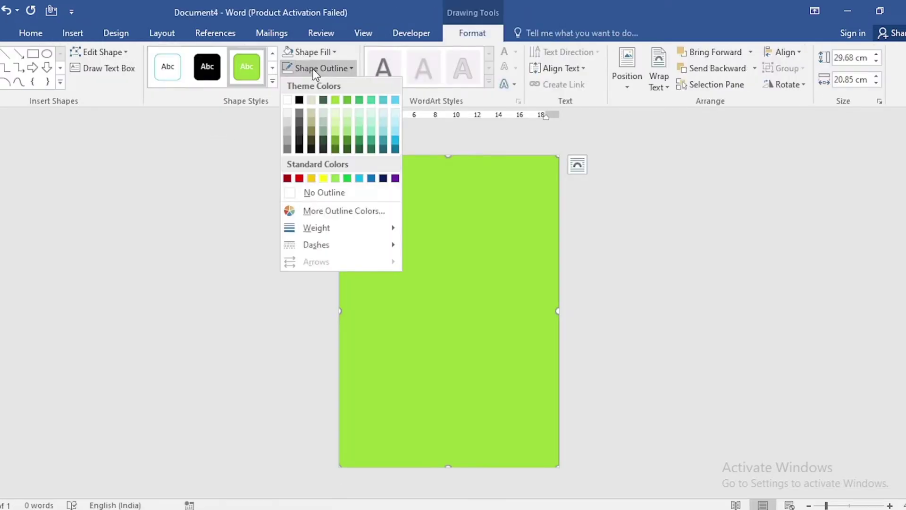
pyautogui.click(349, 194)
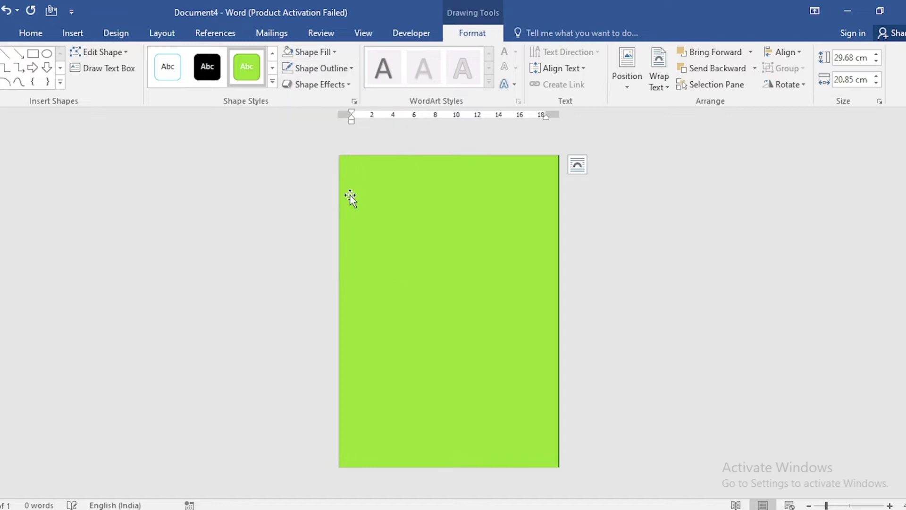
# Fill the rectangle dark green at 3% transparency and close the Format Shape pane
pyautogui.rightClick(464, 325)
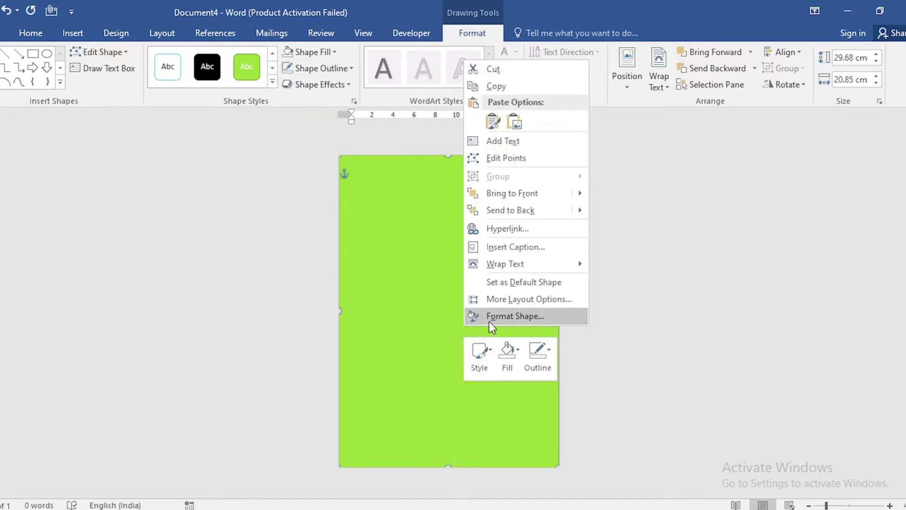
pyautogui.click(489, 319)
pyautogui.click(898, 286)
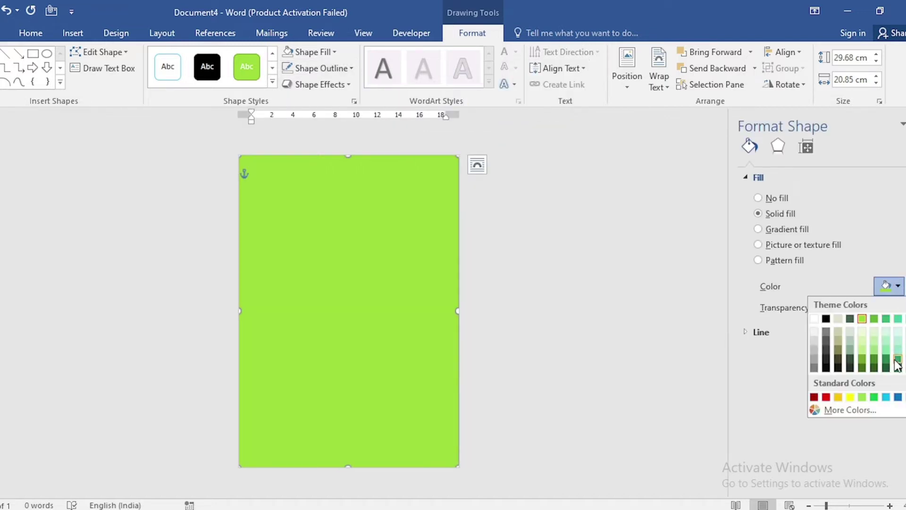
pyautogui.click(886, 367)
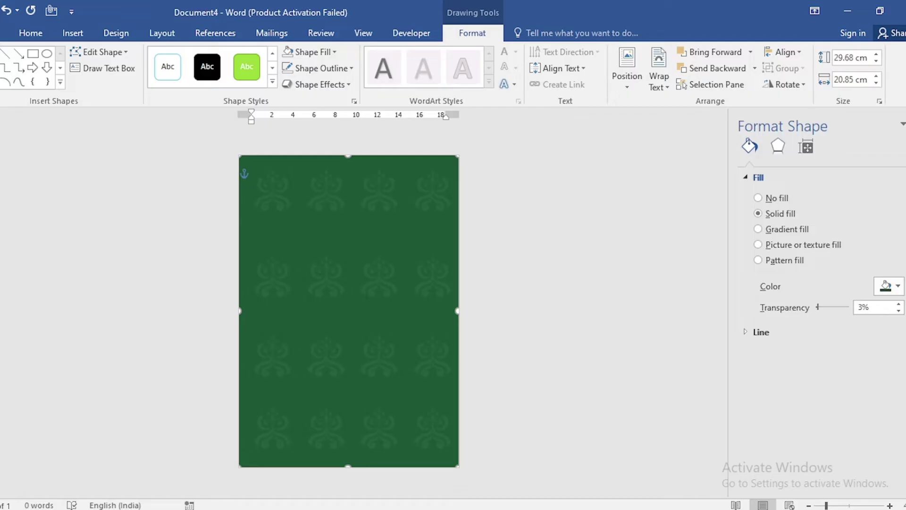
pyautogui.click(903, 124)
# Insert the images.png corner-ornament border picture onto the page
pyautogui.click(74, 34)
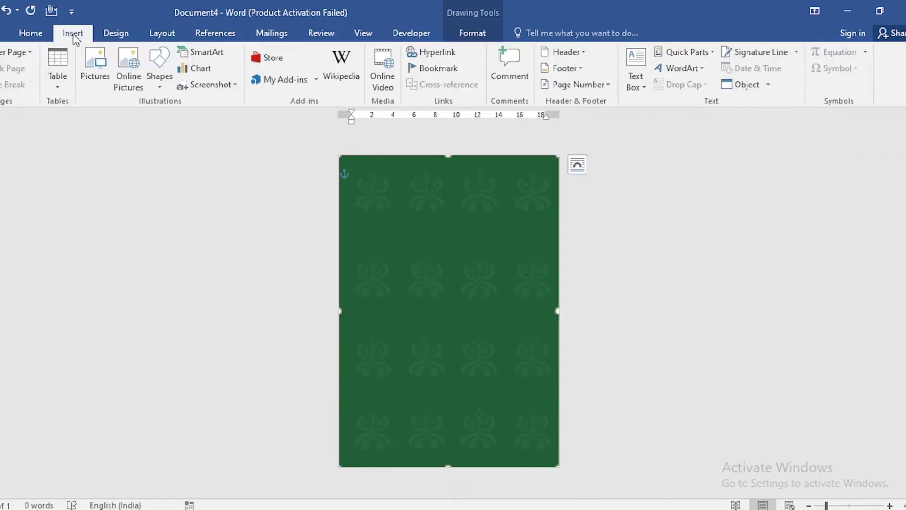
pyautogui.click(91, 57)
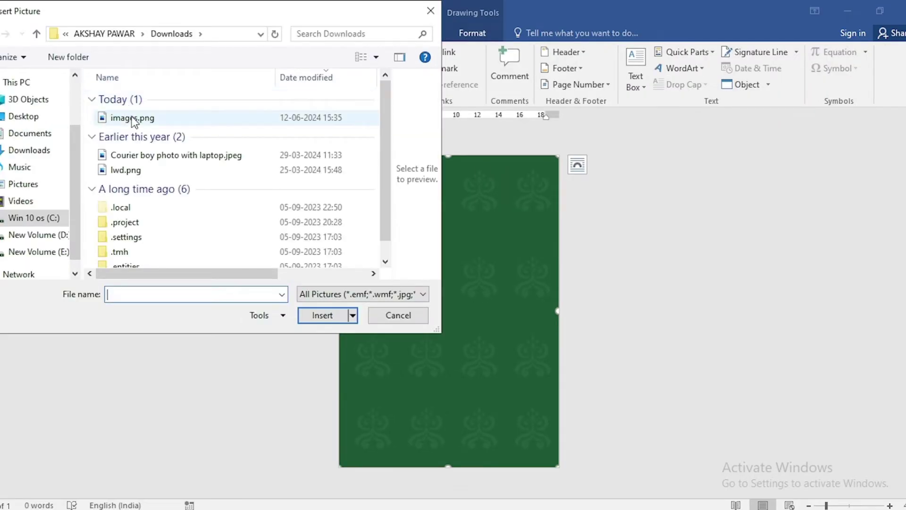
pyautogui.click(135, 120)
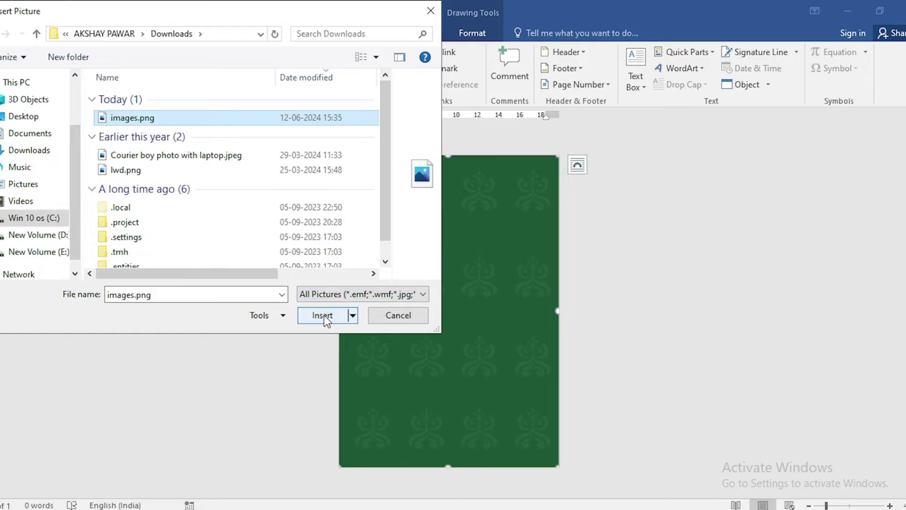
pyautogui.click(324, 315)
# Centre the border picture horizontally and vertically, and place it in front of text
pyautogui.click(478, 34)
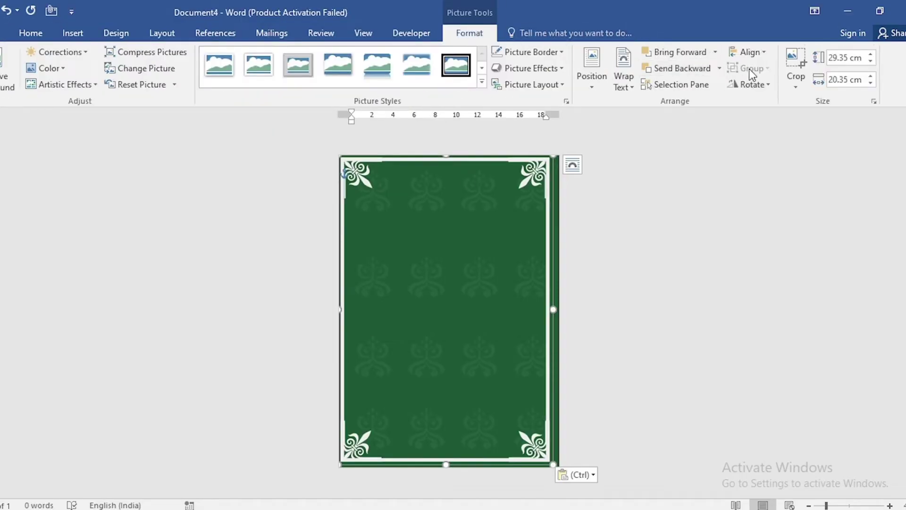
pyautogui.click(756, 53)
pyautogui.click(760, 88)
pyautogui.click(753, 53)
pyautogui.click(756, 137)
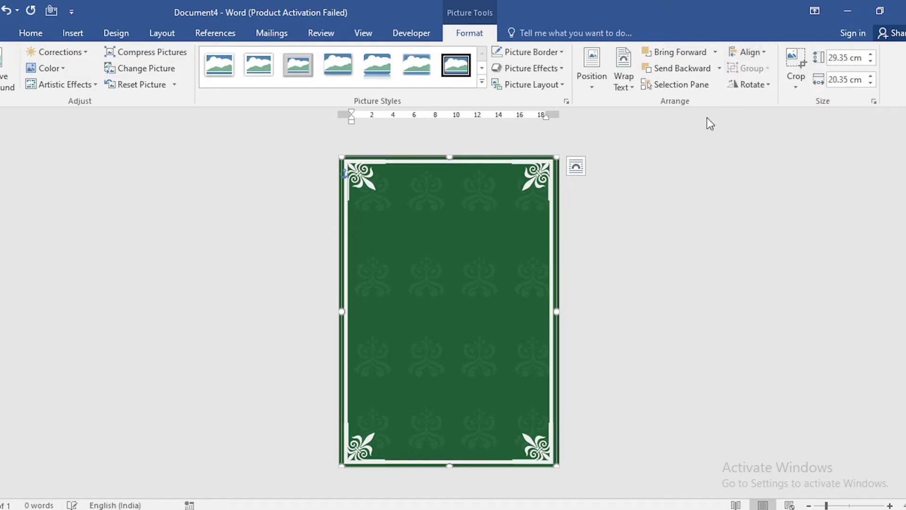
pyautogui.click(626, 89)
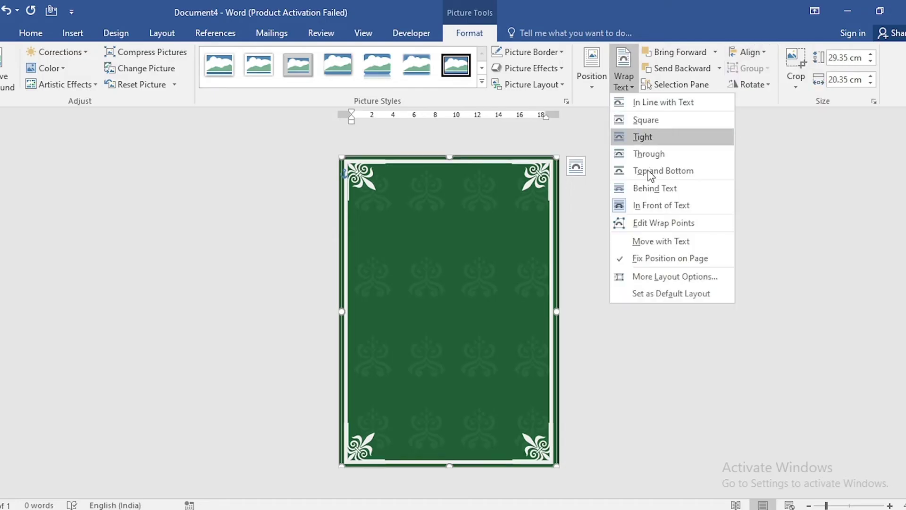
pyautogui.click(656, 208)
# Draw a text box near the page top and set its fill to No Fill
pyautogui.click(74, 33)
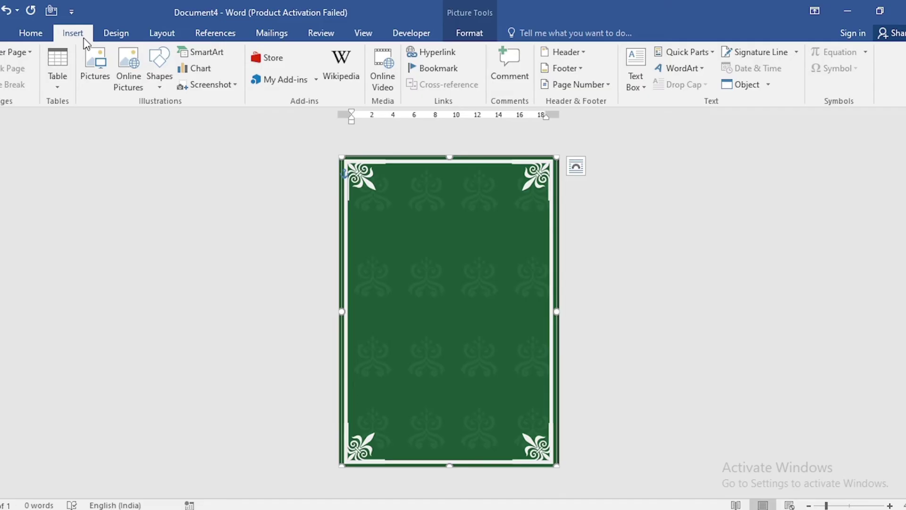
pyautogui.click(159, 76)
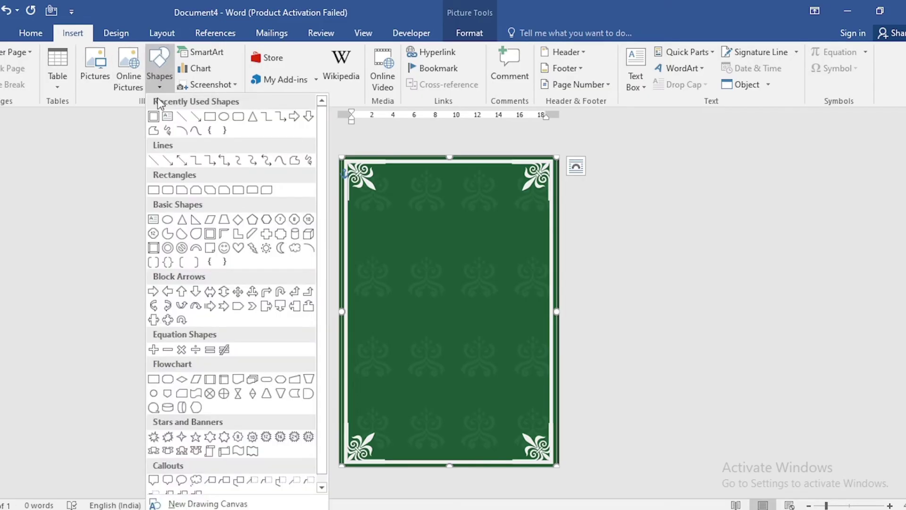
pyautogui.click(166, 119)
pyautogui.moveTo(400, 171); pyautogui.dragTo(494, 199)
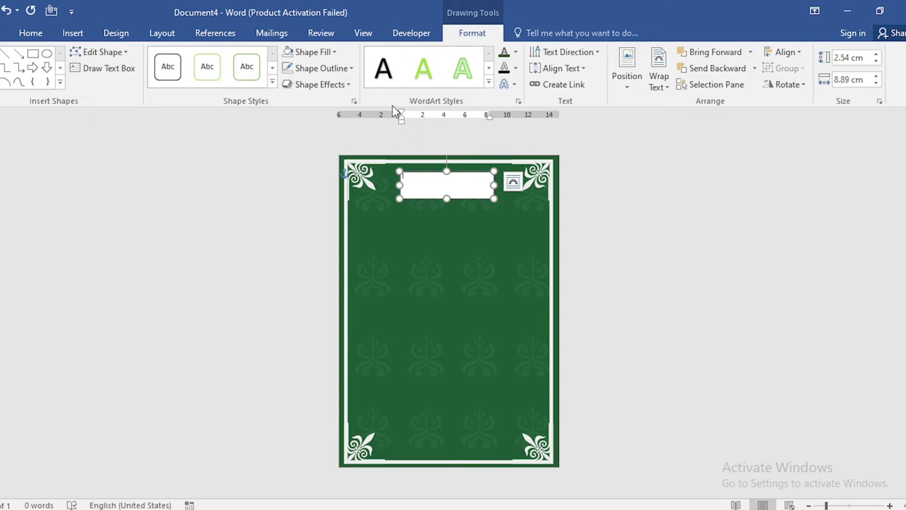
pyautogui.click(319, 51)
pyautogui.click(329, 174)
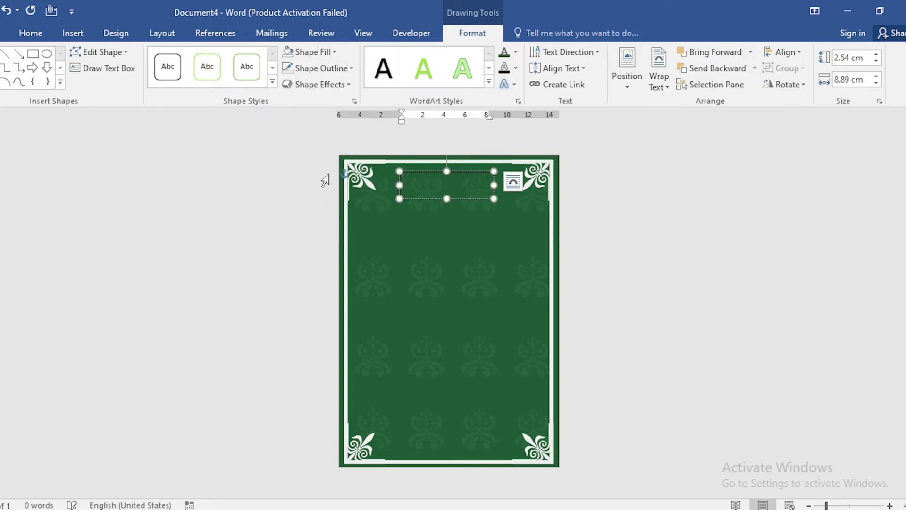
pyautogui.click(318, 69)
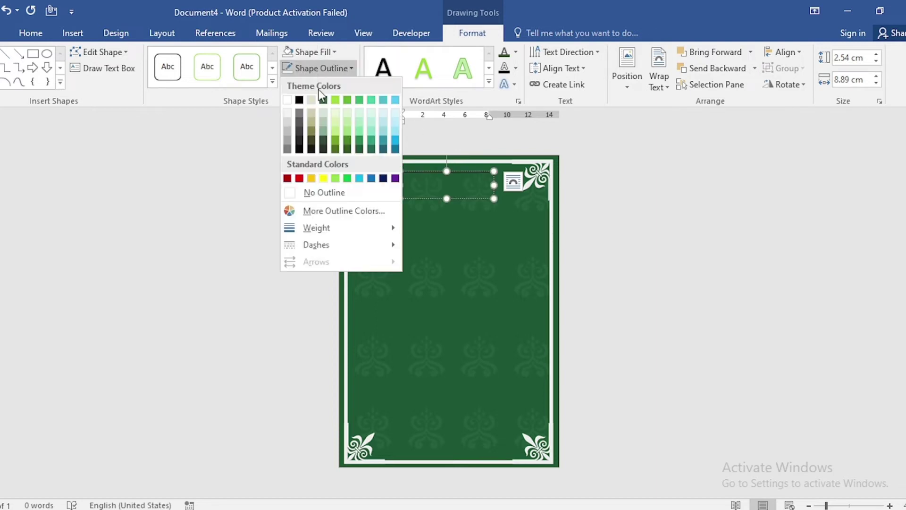
# Remove the text box outline, enter the BIODATA title and set it in Arial
pyautogui.click(316, 193)
pyautogui.write('a')
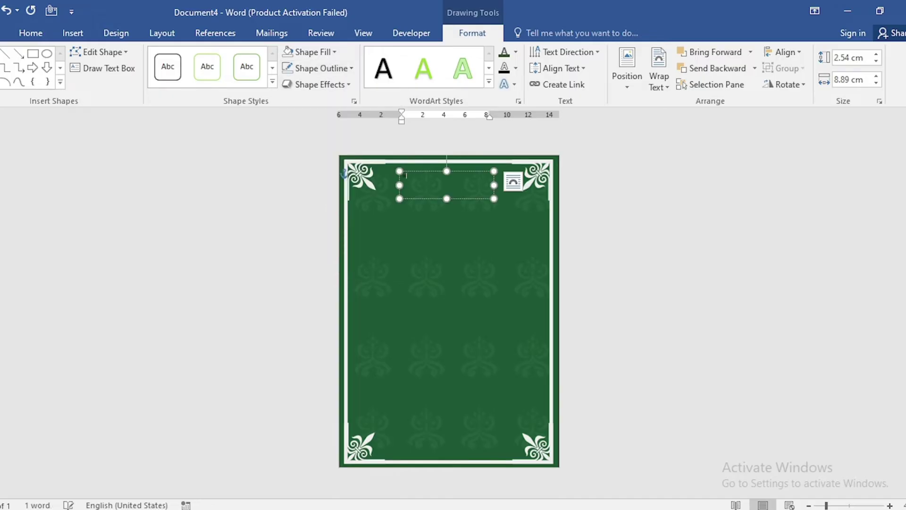
pyautogui.hotkey('ctrl', 'a')
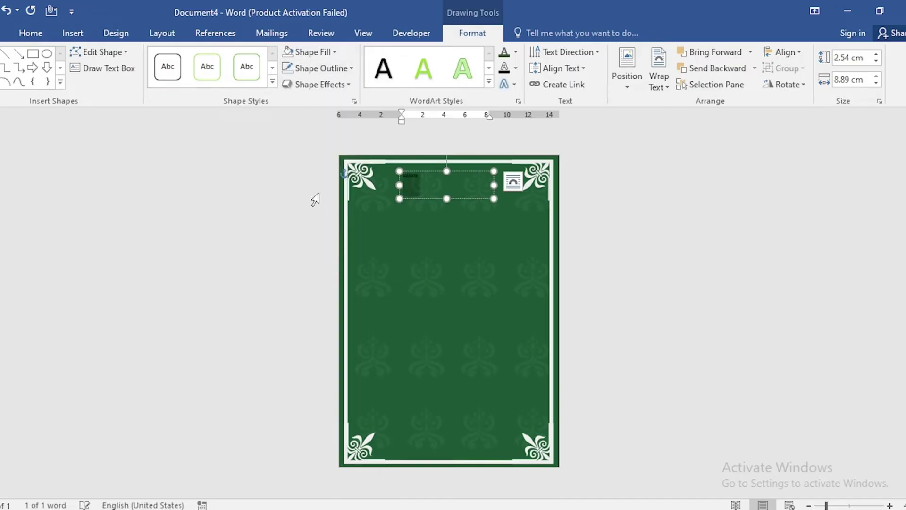
pyautogui.click(31, 33)
pyautogui.click(140, 57)
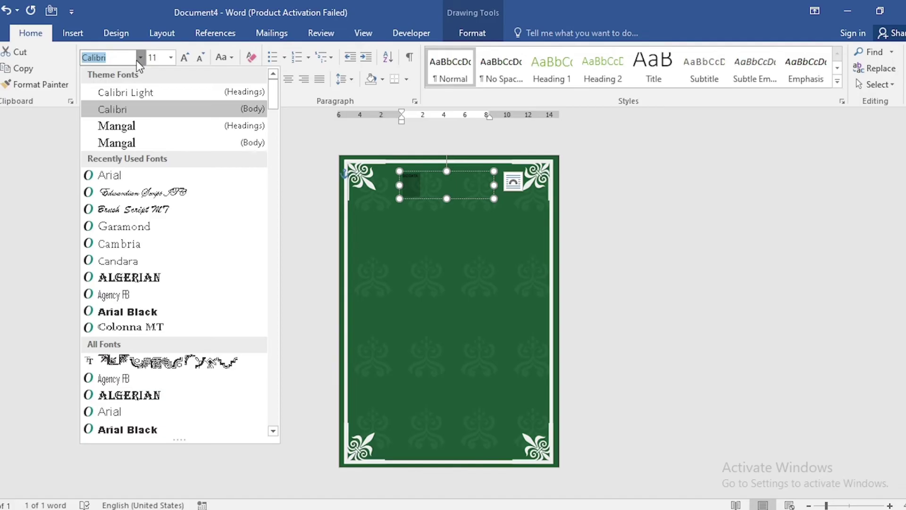
pyautogui.click(135, 175)
# Enlarge BIODATA to 48 pt, colour it white and centre it in the box
pyautogui.click(185, 60)
pyautogui.click(185, 60)
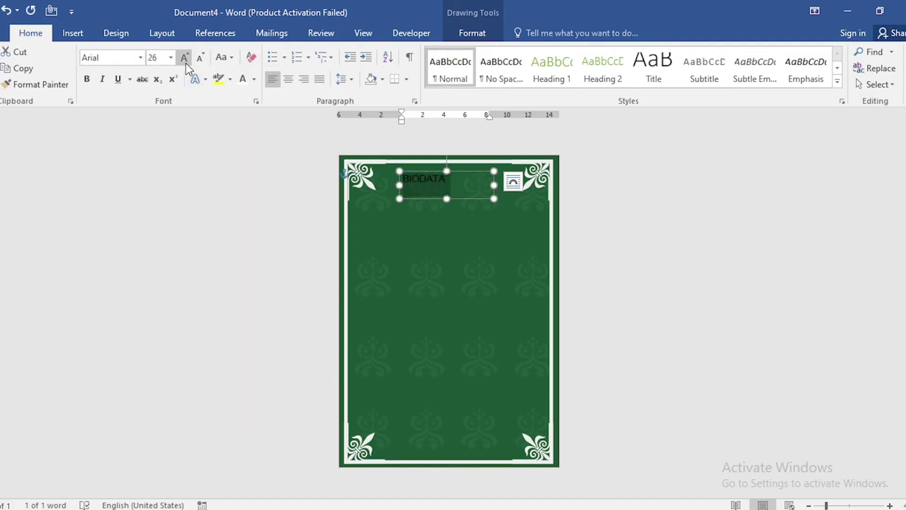
pyautogui.click(185, 60)
pyautogui.click(254, 86)
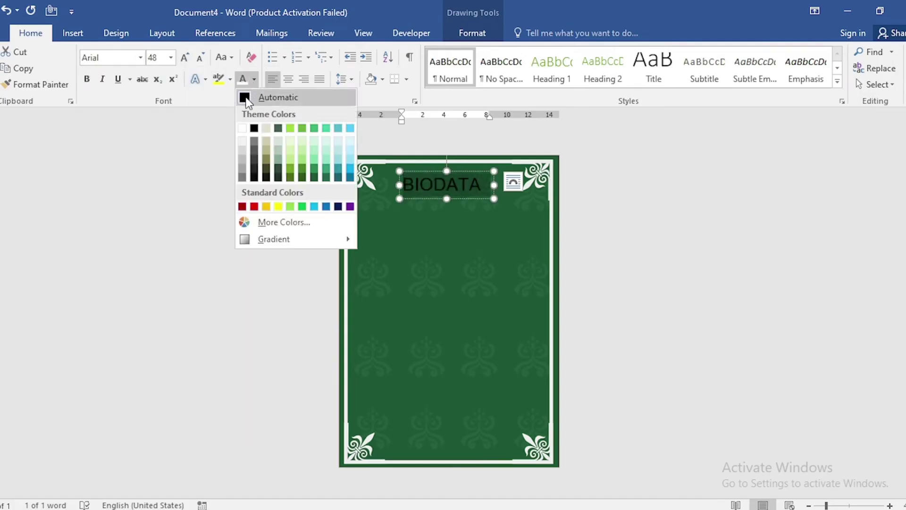
pyautogui.click(239, 126)
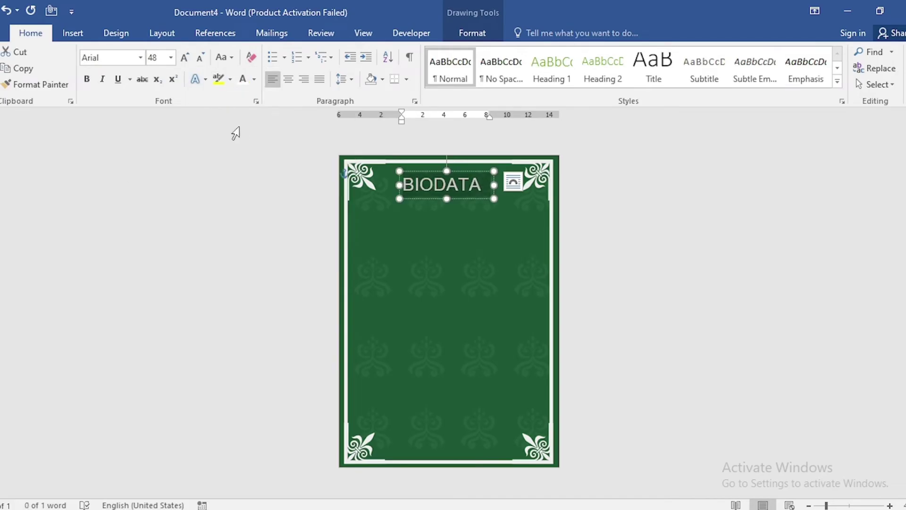
pyautogui.click(289, 79)
pyautogui.click(469, 37)
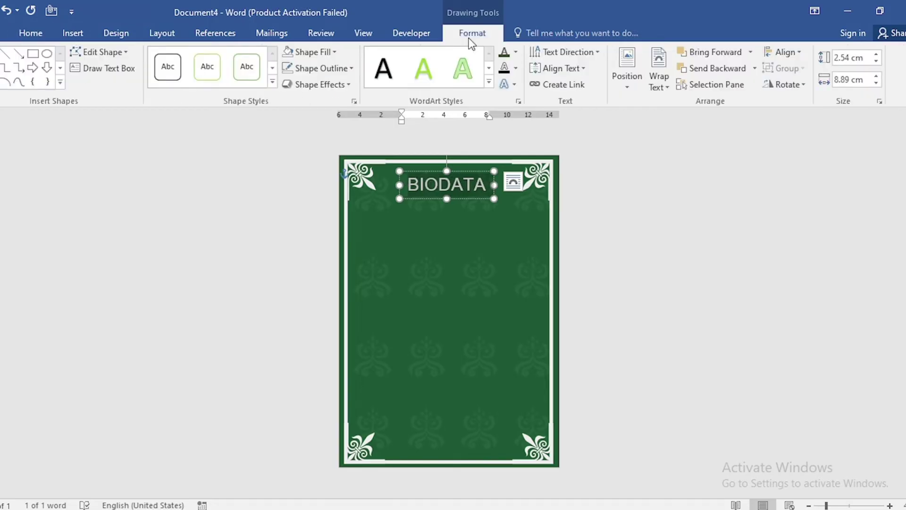
pyautogui.click(800, 53)
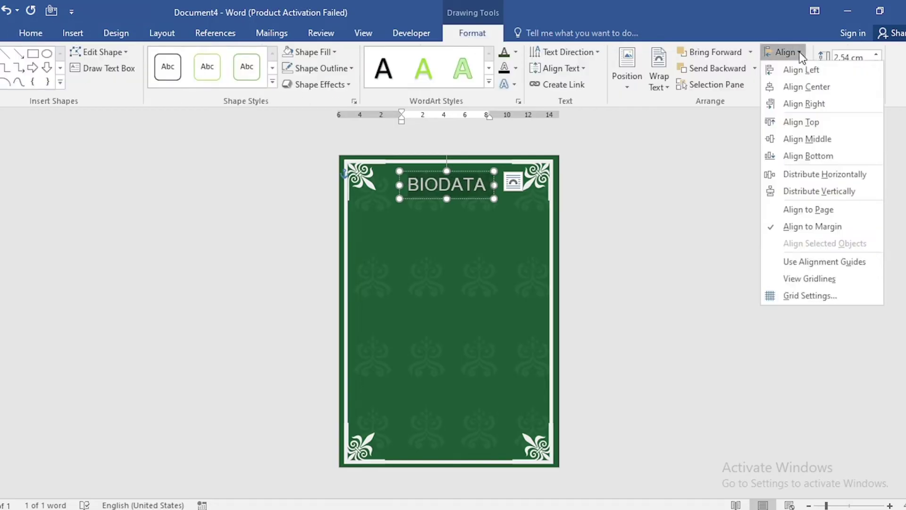
# Centre the BIODATA box on the page and duplicate it below at 20 pt
pyautogui.click(806, 87)
pyautogui.click(513, 181)
pyautogui.moveTo(474, 195); pyautogui.dragTo(410, 211)
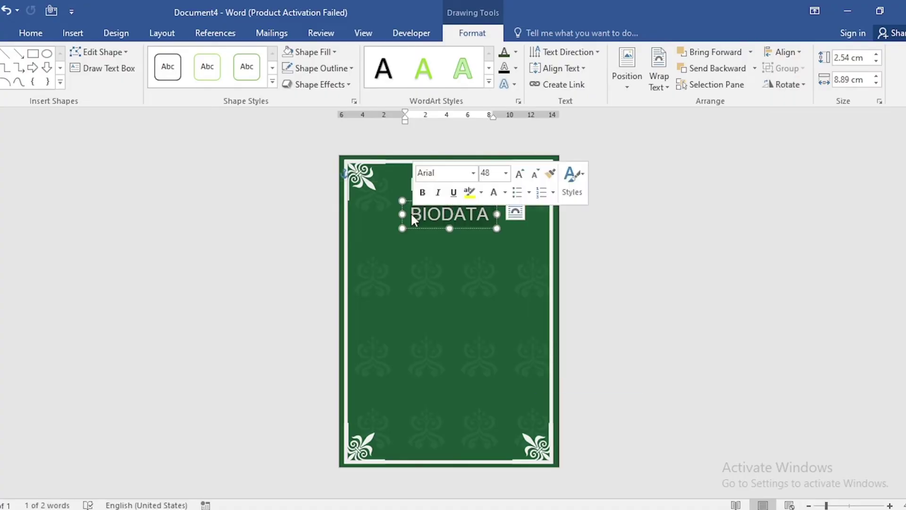
pyautogui.click(38, 33)
pyautogui.click(156, 59)
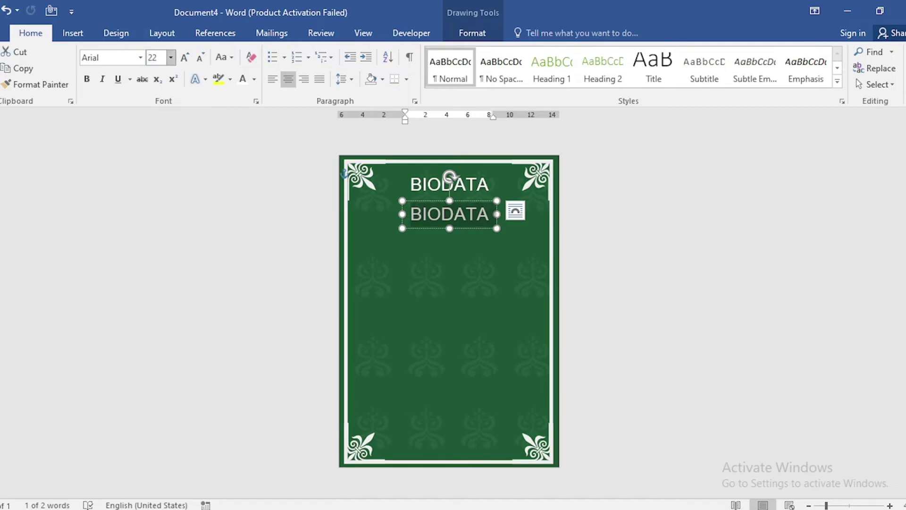
pyautogui.write('20')
pyautogui.press('Return')
# Move the copy left, left-align it, and paste in the Name row text
pyautogui.moveTo(415, 202); pyautogui.dragTo(351, 180)
pyautogui.click(273, 80)
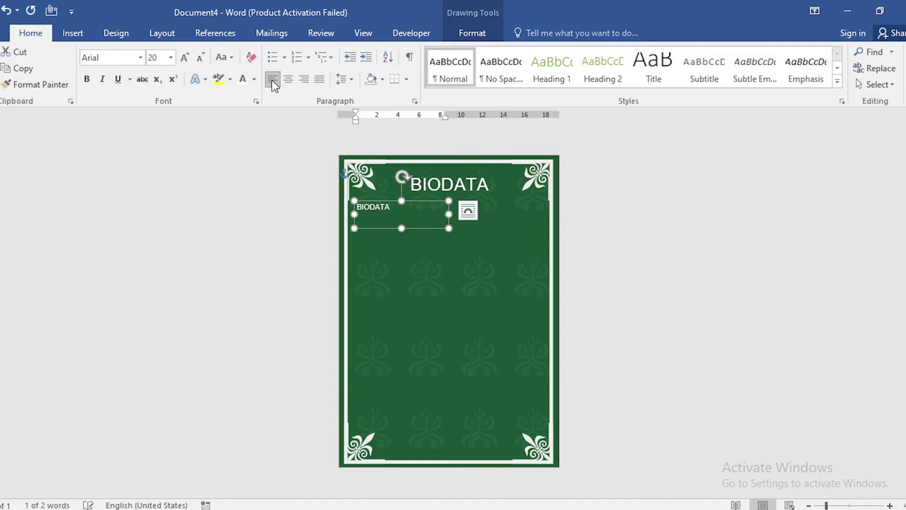
pyautogui.click(469, 211)
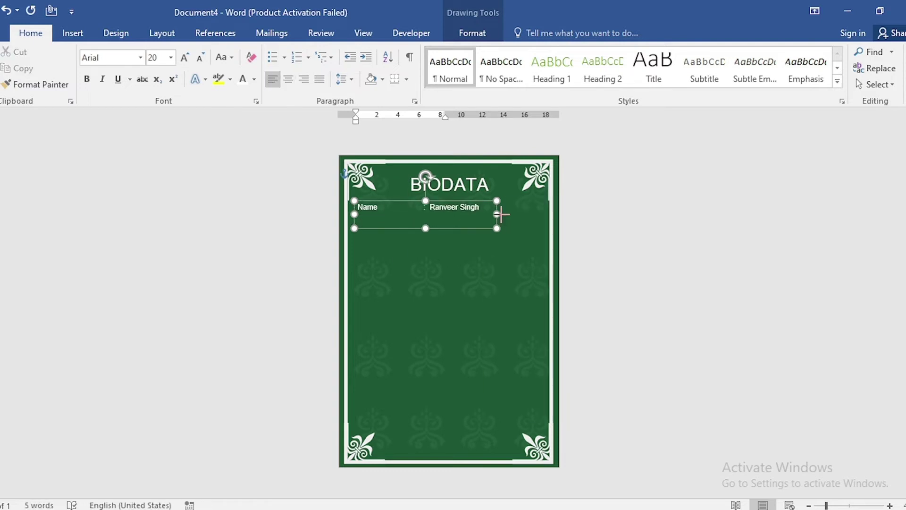
# Fit the box to one row and add rows Date of Birth: 29 Feb 2001 and Education: M.SC
pyautogui.moveTo(425, 228)
pyautogui.mouseDown()
pyautogui.moveTo(425, 218)
pyautogui.moveTo(412, 231)
pyautogui.mouseUp()
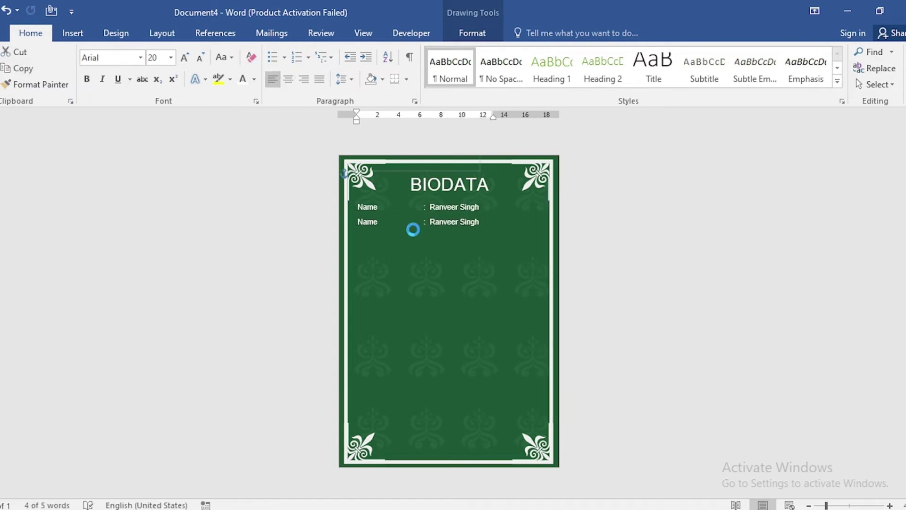
pyautogui.tripleClick(362, 222)
pyautogui.write('Date of Birth')
pyautogui.press('Tab')
pyautogui.write(': 29 Feb 2001')
pyautogui.click(515, 226)
pyautogui.moveTo(413, 232); pyautogui.dragTo(412, 248)
pyautogui.tripleClick(377, 238)
pyautogui.write('Education')
pyautogui.press('Tab')
pyautogui.write(': M.SC')
# Add rows Job/Occupation: Business, Height: 5' 6" and Weight: 77 kg
pyautogui.moveTo(468, 247); pyautogui.dragTo(444, 362)
pyautogui.tripleClick(375, 255)
pyautogui.write('Job/Occupation')
pyautogui.press('Tab')
pyautogui.write(': Business')
pyautogui.tripleClick(460, 274)
pyautogui.write('Height')
pyautogui.press('Tab')
pyautogui.write(': 5\' 6"')
pyautogui.tripleClick(378, 286)
pyautogui.write('Weight')
pyautogui.press('Tab')
pyautogui.write(': 77 kg')
# Add a Father's Name row with the father's name and Father's Occupation: Family Business
pyautogui.tripleClick(378, 303)
pyautogui.write("Father's Name")
pyautogui.press('Tab')
pyautogui.tripleClick(475, 324)
pyautogui.write("Father's Occupation")
pyautogui.press('Tab')
pyautogui.write(': Family Business')
# Add a Mother's Name row with the mother's name and Mother's Occupation: Housewife
pyautogui.tripleClick(374, 340)
pyautogui.write("Mother's Name")
pyautogui.press('Tab')
pyautogui.tripleClick(443, 357)
pyautogui.write("Mother's Occupation")
pyautogui.press('Tab')
pyautogui.write(': Housewife')
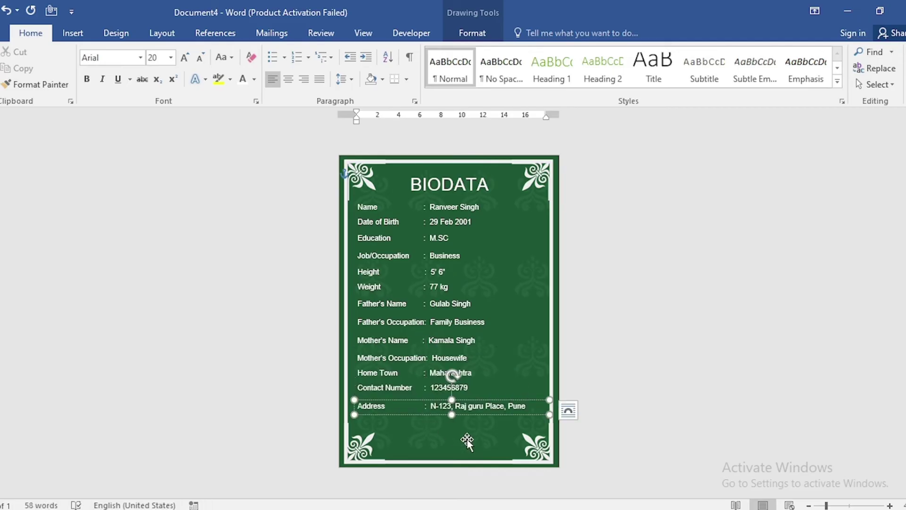
# Select all thirteen detail-row text boxes, Address through Name, together in the Selection Pane
pyautogui.click(482, 449)
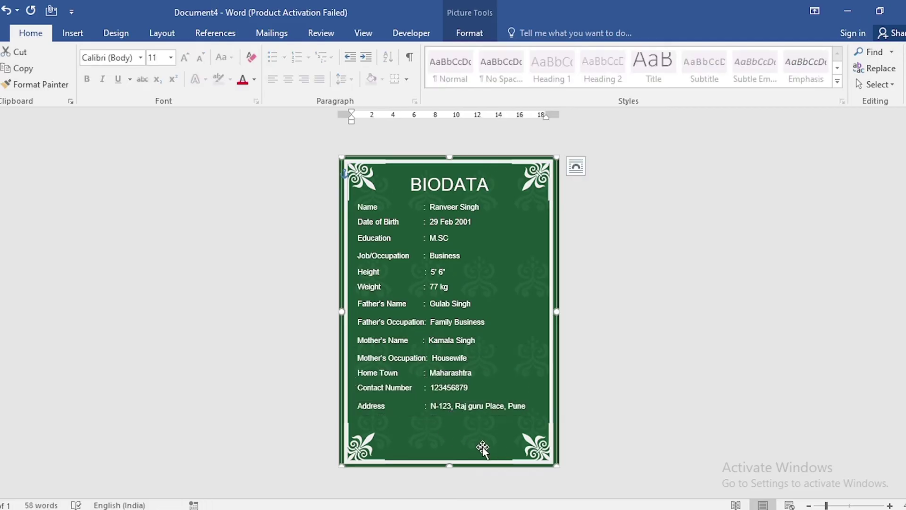
pyautogui.click(478, 29)
pyautogui.click(670, 87)
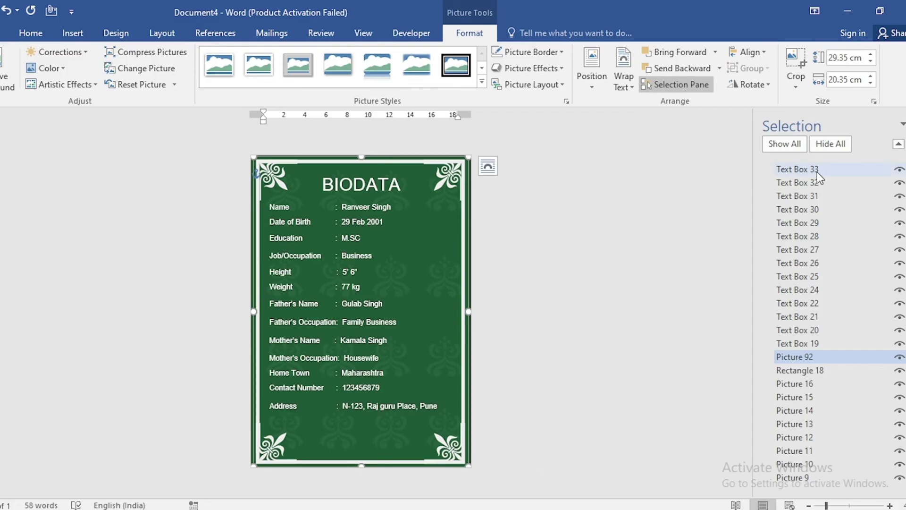
pyautogui.click(817, 171)
pyautogui.keyDown('ctrl'); pyautogui.click(815, 182); pyautogui.keyUp('ctrl')
pyautogui.keyDown('ctrl'); pyautogui.click(814, 196); pyautogui.keyUp('ctrl')
pyautogui.keyDown('ctrl'); pyautogui.click(812, 209); pyautogui.keyUp('ctrl')
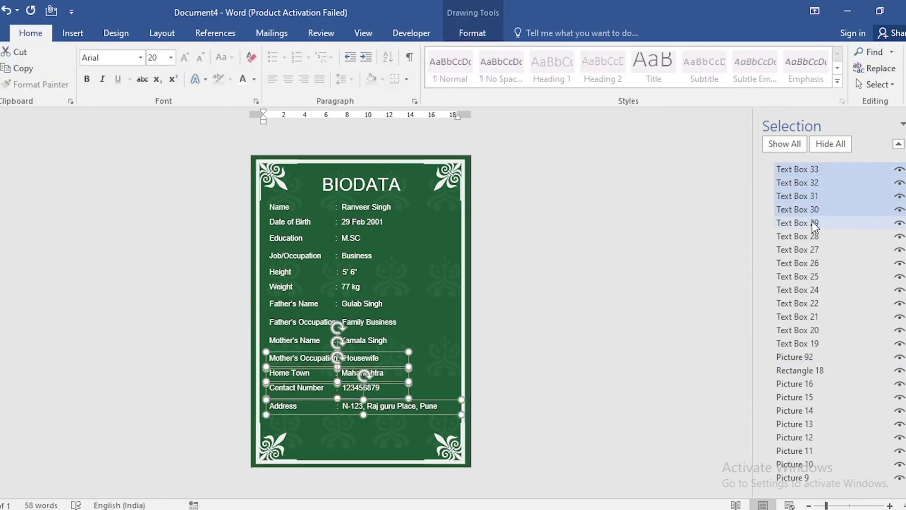
pyautogui.keyDown('ctrl'); pyautogui.click(811, 223); pyautogui.keyUp('ctrl')
pyautogui.keyDown('ctrl'); pyautogui.click(812, 236); pyautogui.keyUp('ctrl')
pyautogui.keyDown('ctrl'); pyautogui.click(812, 250); pyautogui.keyUp('ctrl')
pyautogui.keyDown('ctrl'); pyautogui.click(812, 263); pyautogui.keyUp('ctrl')
pyautogui.keyDown('ctrl'); pyautogui.click(812, 275); pyautogui.keyUp('ctrl')
pyautogui.keyDown('ctrl'); pyautogui.click(814, 290); pyautogui.keyUp('ctrl')
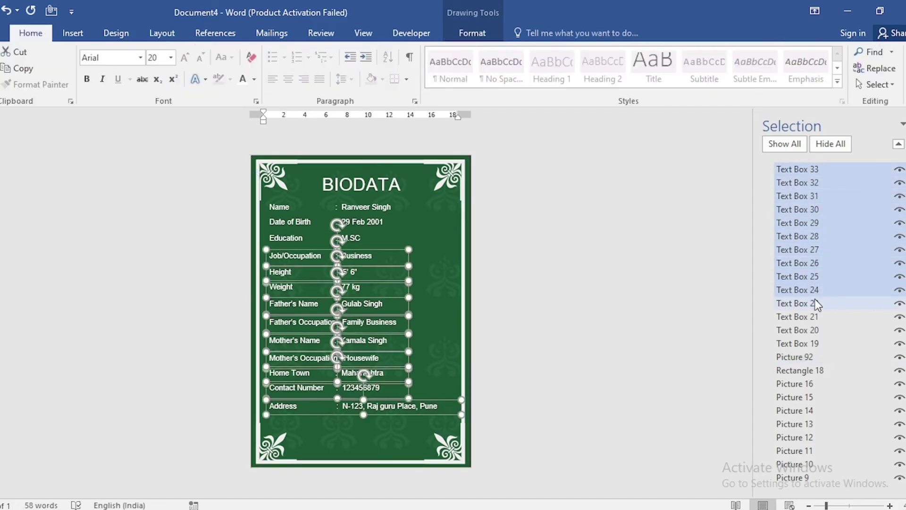
pyautogui.keyDown('ctrl'); pyautogui.click(816, 303); pyautogui.keyUp('ctrl')
pyautogui.keyDown('ctrl'); pyautogui.click(817, 316); pyautogui.keyUp('ctrl')
pyautogui.keyDown('ctrl'); pyautogui.click(814, 329); pyautogui.keyUp('ctrl')
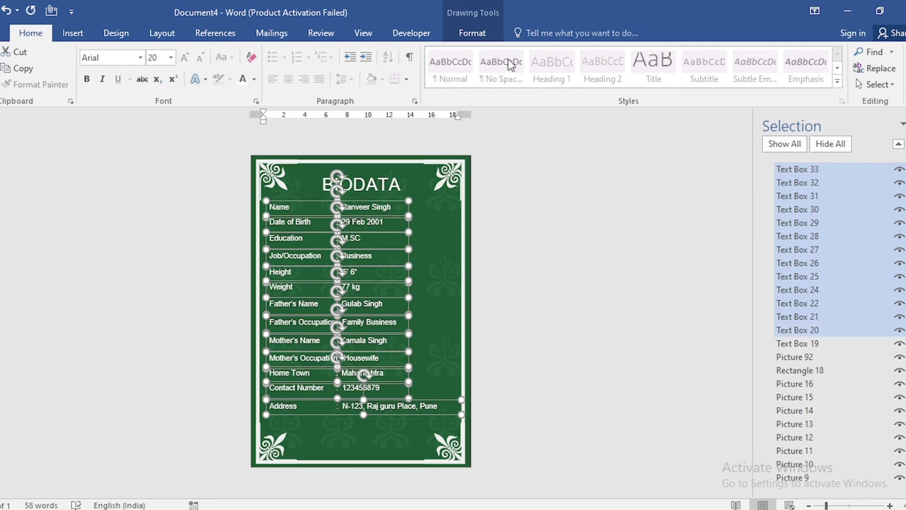
# Distribute the selected rows vertically and align them left, then close the Selection Pane
pyautogui.click(463, 36)
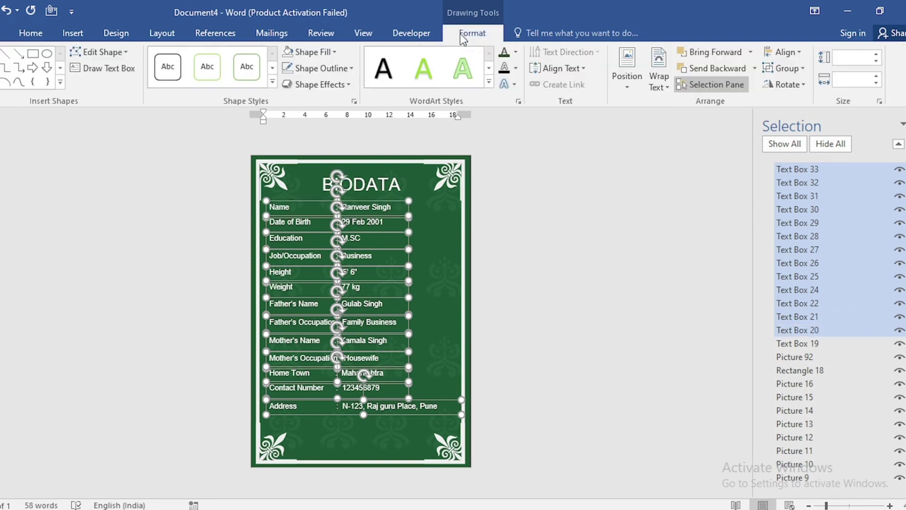
pyautogui.click(784, 51)
pyautogui.click(789, 190)
pyautogui.click(783, 55)
pyautogui.click(780, 69)
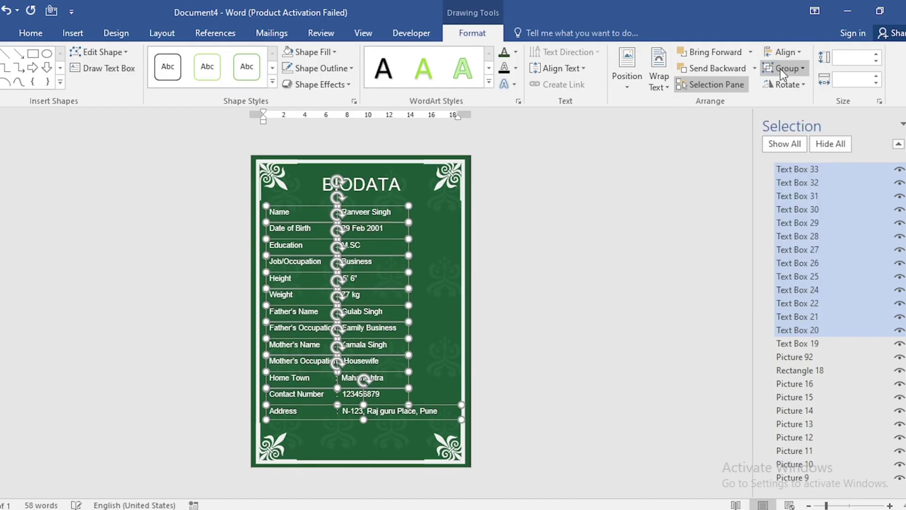
pyautogui.click(489, 267)
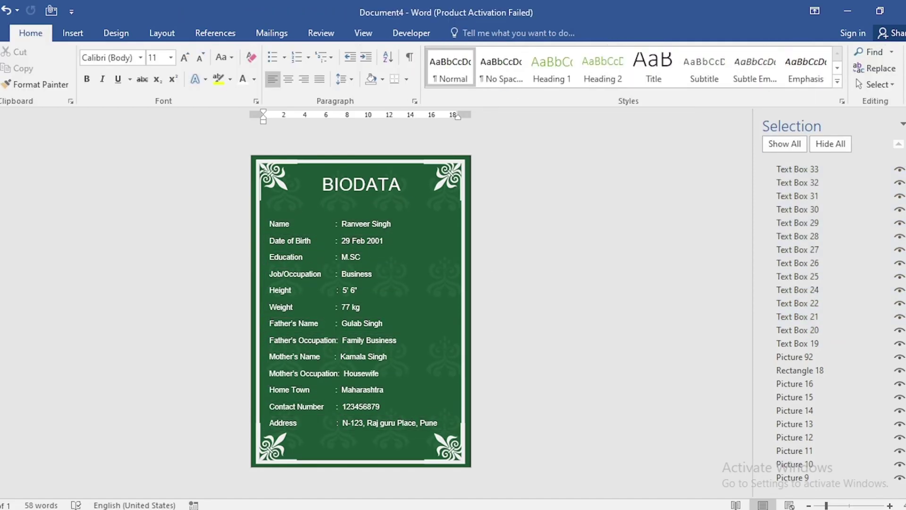
pyautogui.hotkey('alt', 'F10')
# Draw a rounded rectangle beside the top detail rows
pyautogui.click(71, 34)
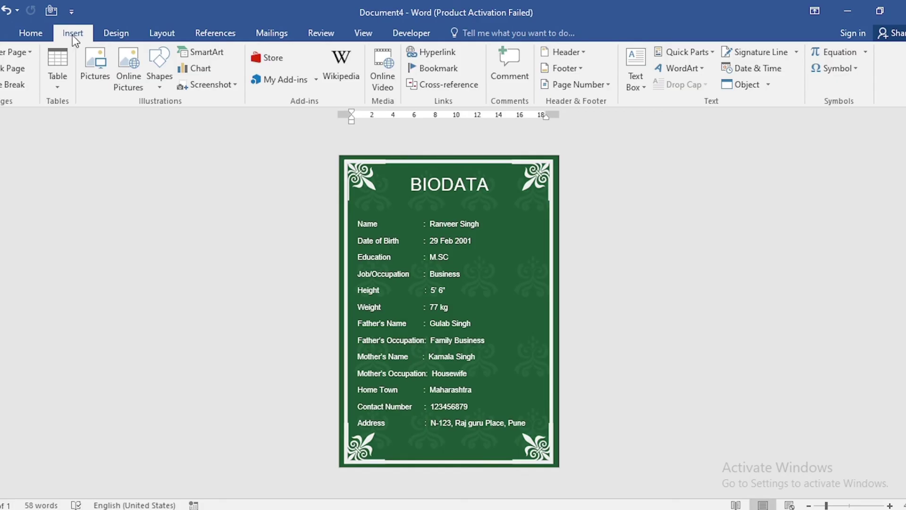
pyautogui.click(159, 69)
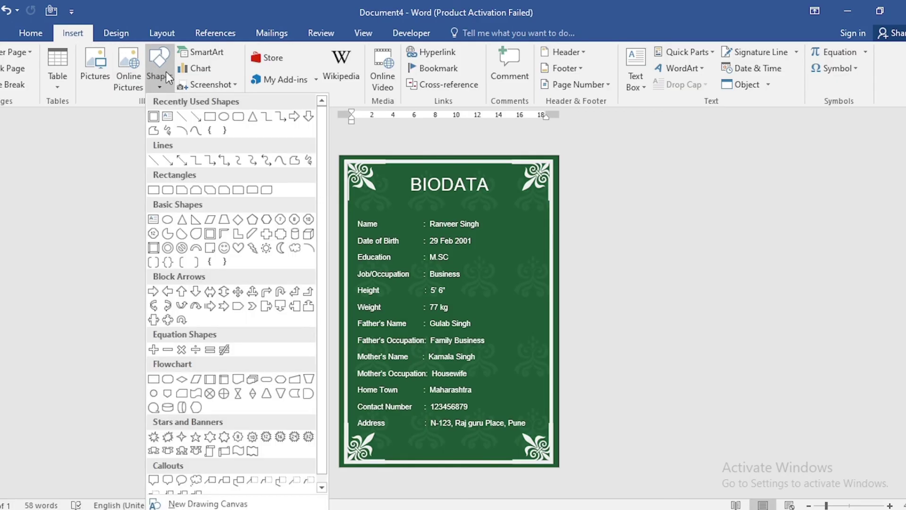
pyautogui.click(238, 117)
pyautogui.moveTo(491, 220)
pyautogui.mouseDown()
pyautogui.moveTo(539, 261)
pyautogui.moveTo(545, 284)
pyautogui.mouseUp()
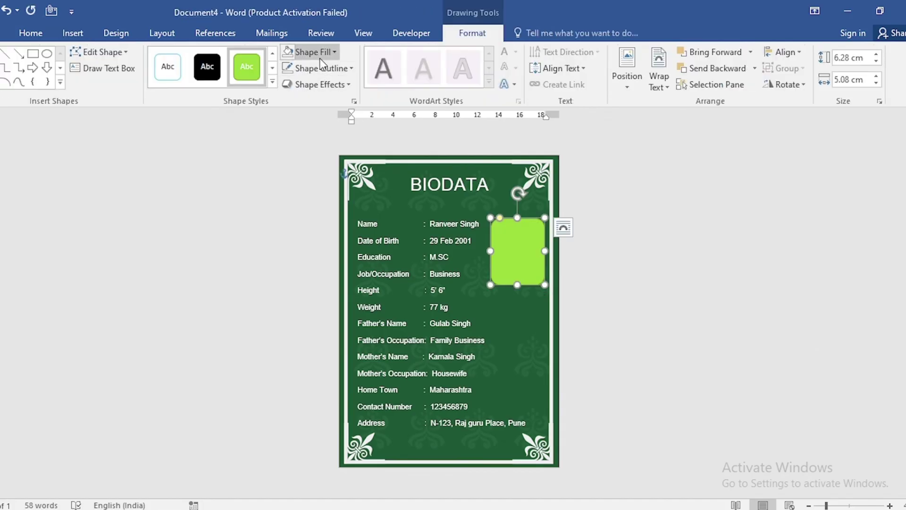
# Fill the rounded rectangle with the picture dummy-user photo.png from a file
pyautogui.click(321, 60)
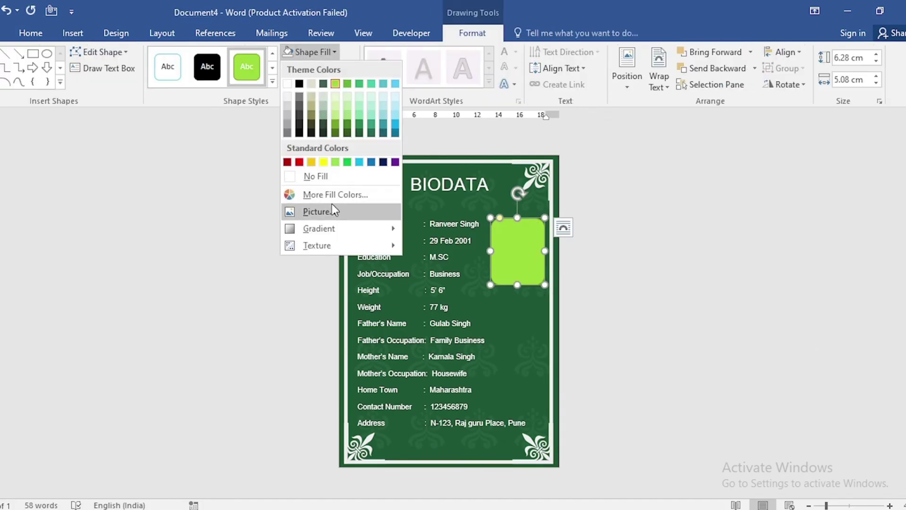
pyautogui.click(331, 211)
pyautogui.click(327, 190)
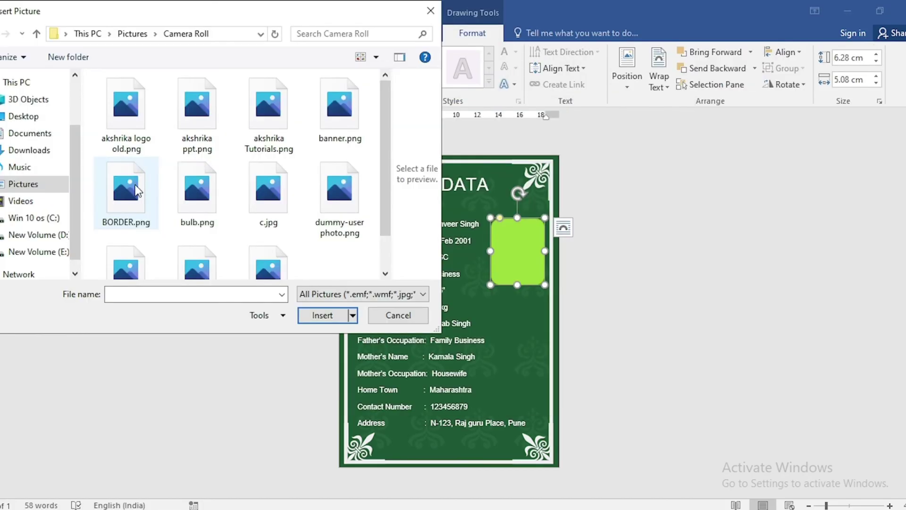
pyautogui.click(321, 207)
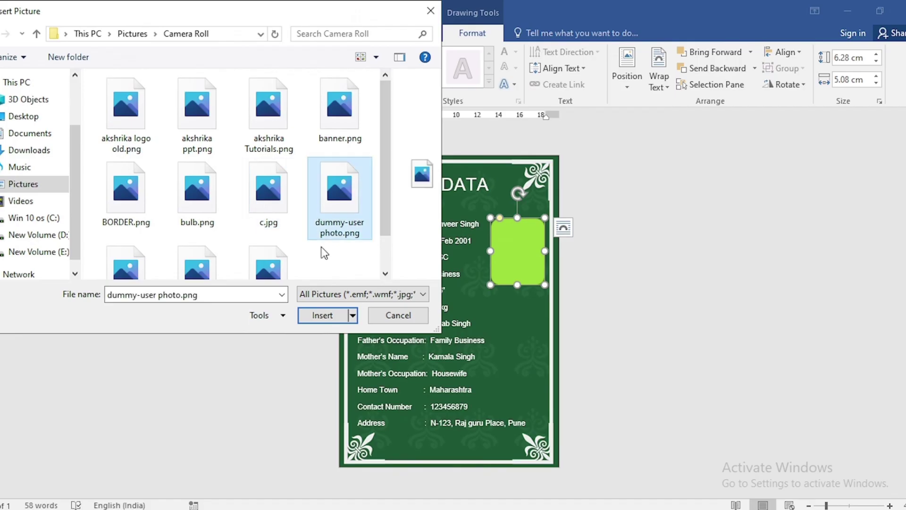
pyautogui.click(320, 315)
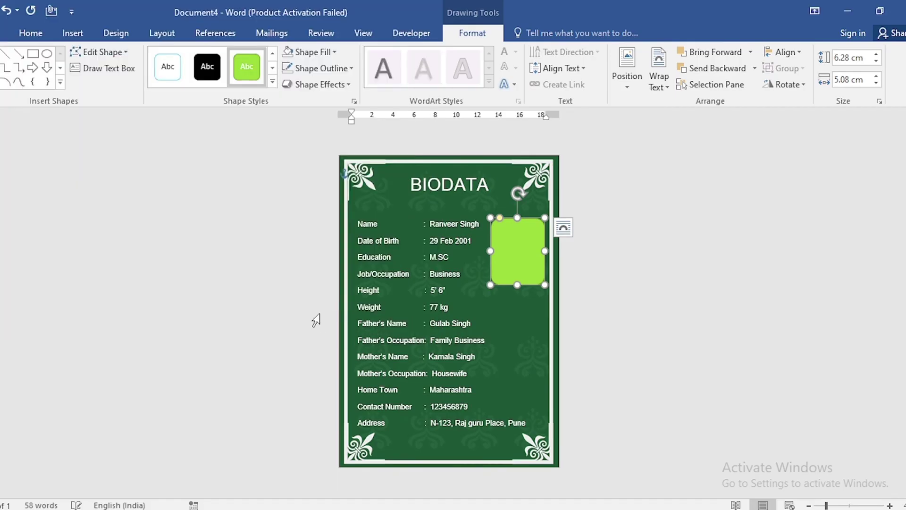
# Give the photo frame a white outline and collapse the ribbon for a fuller page view
pyautogui.click(329, 69)
pyautogui.click(287, 100)
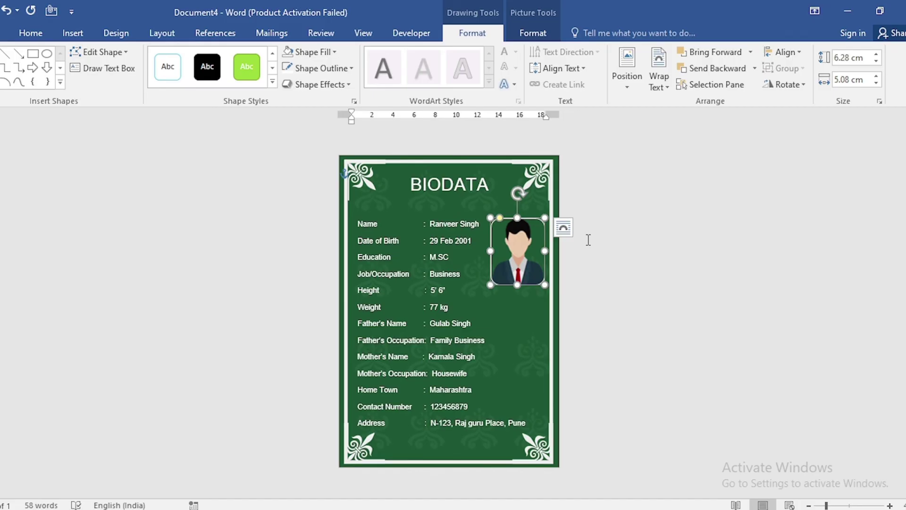
pyautogui.click(599, 269)
pyautogui.hotkey('ctrl', 'F1')
pyautogui.scroll(2, 655, 420)
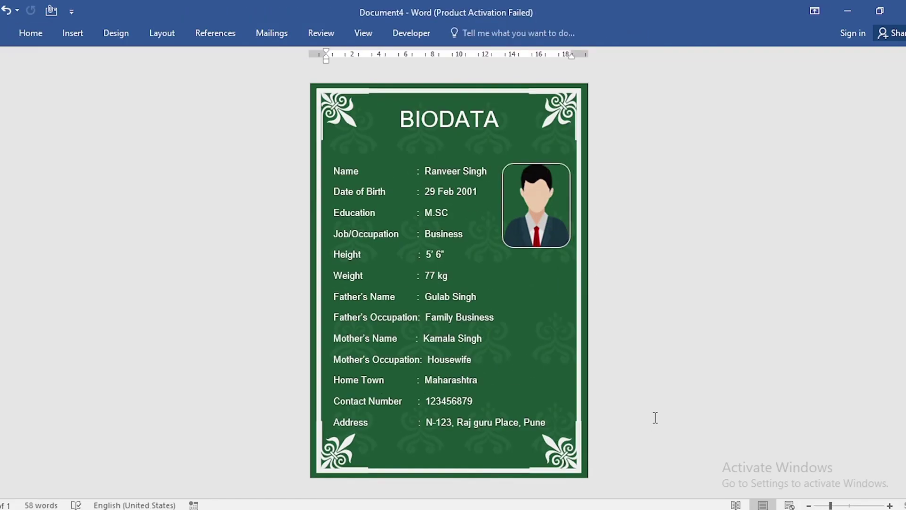